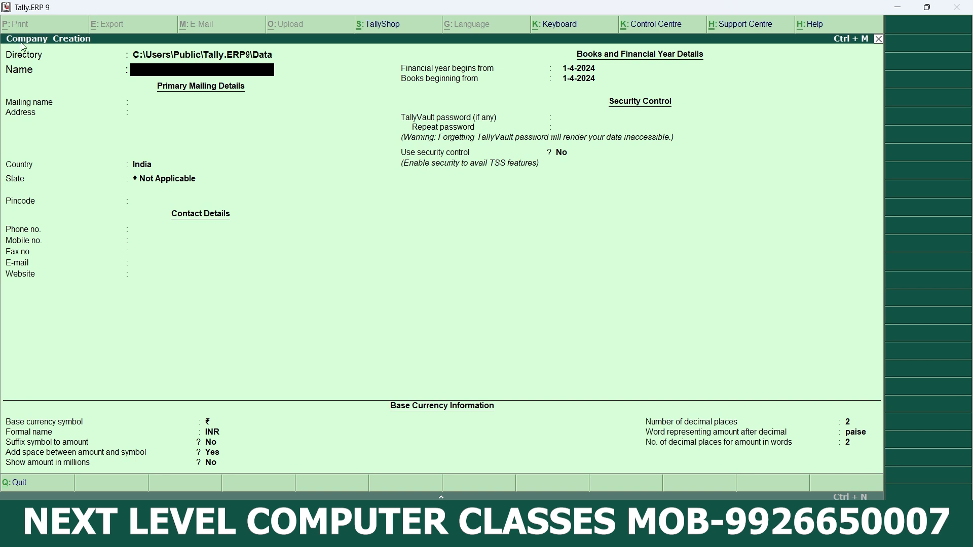
# - Enter Vishal Store as the new company's name and keep the same text as its mailing name
pyautogui.write('Vishal Store')
pyautogui.press('Return')
# - Leave the address and contact details blank, keeping India as the country and Not Applicable as the state
pyautogui.press('Return')
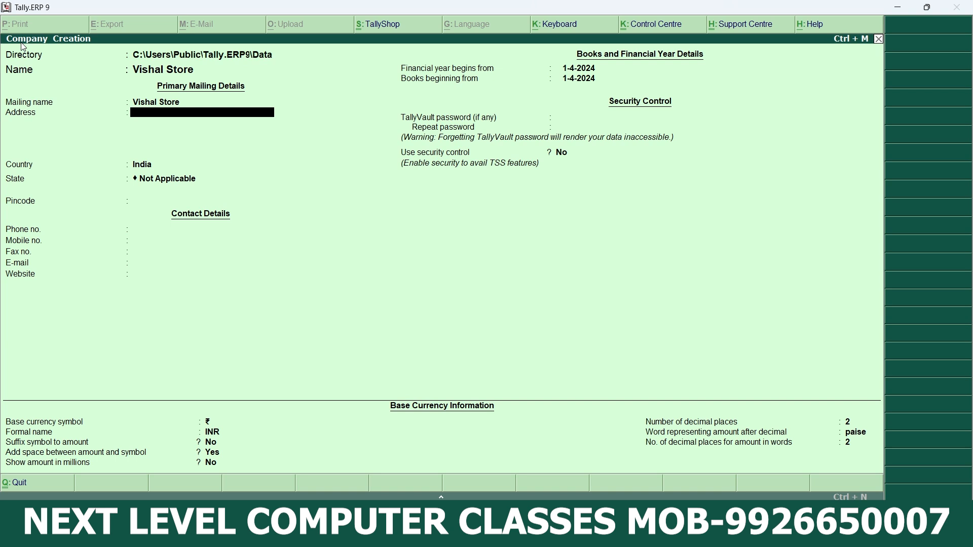
pyautogui.press('Return')
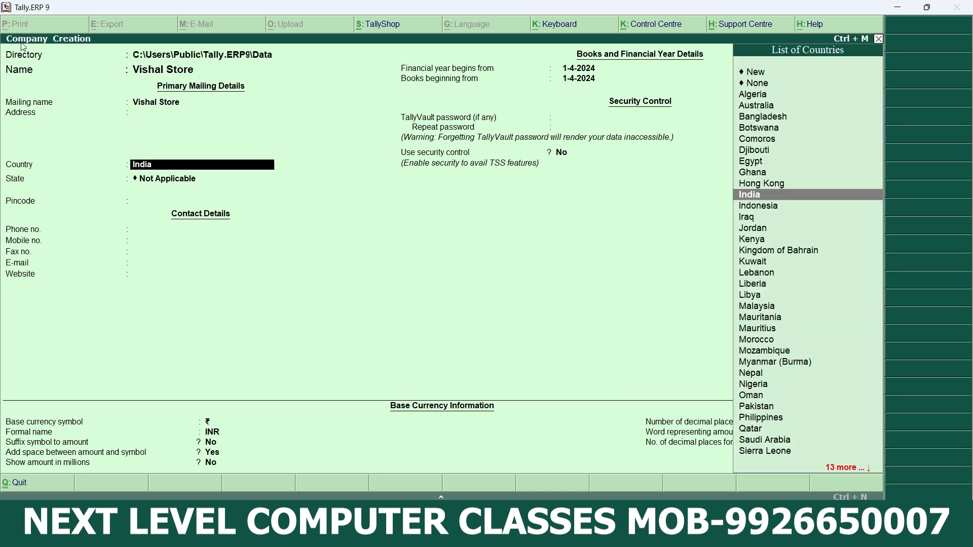
pyautogui.press('Return')
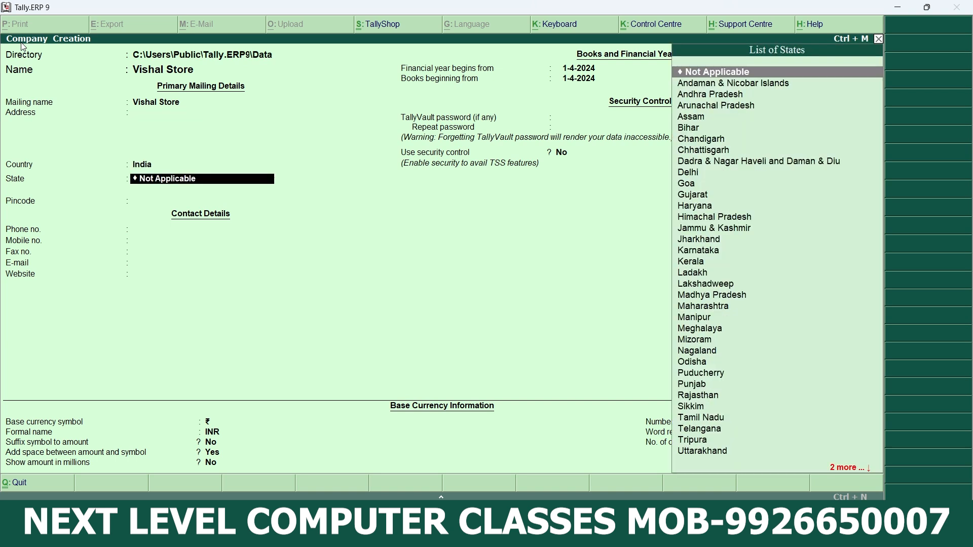
pyautogui.press('Return')
pyautogui.press('Return')
pyautogui.press('Return')
pyautogui.press('Return')
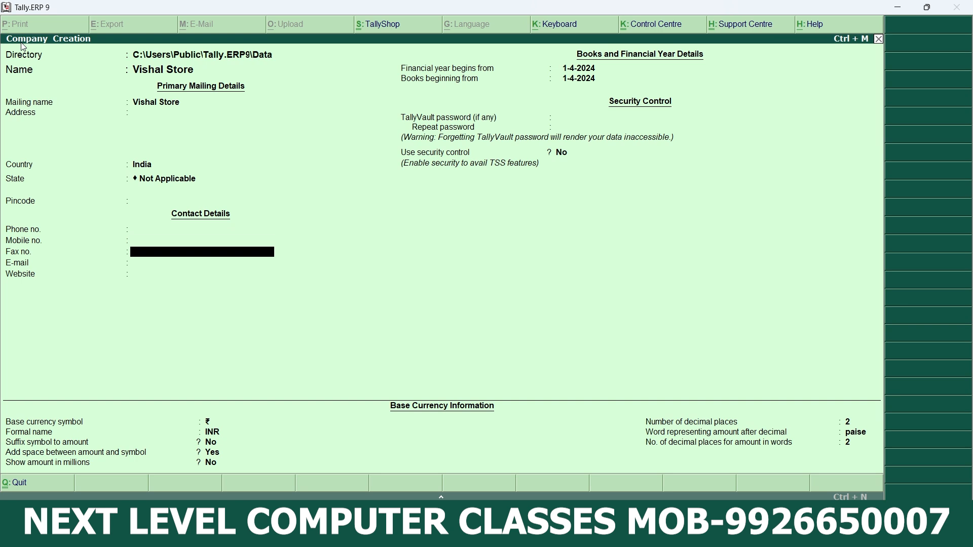
pyautogui.press('Return')
pyautogui.press('Return')
pyautogui.press('Return')
pyautogui.press('Return')
pyautogui.press('Return')
pyautogui.press('Return')
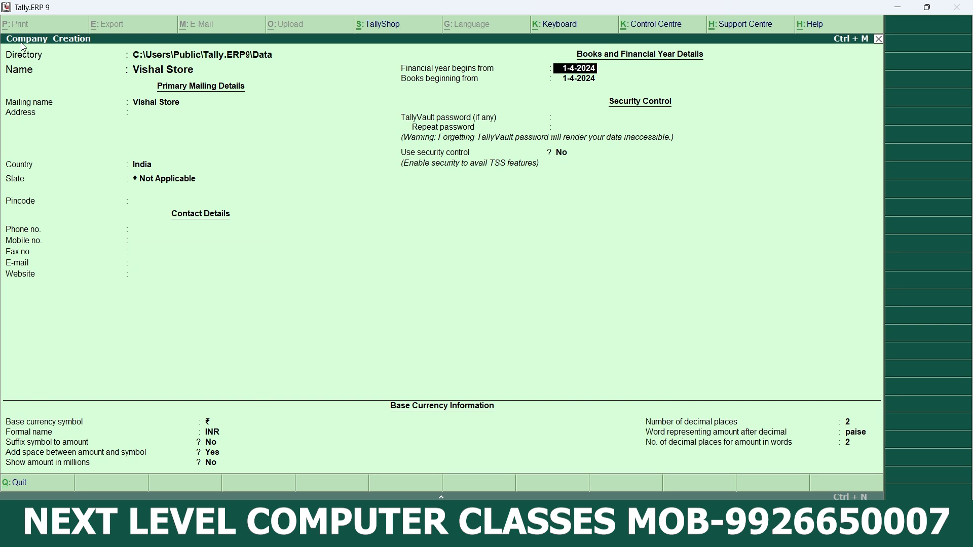
# - Keep the 1-4-2024 financial year and the default INR base currency settings, and save the company
pyautogui.press('Return')
pyautogui.press('Return')
pyautogui.press('Return')
pyautogui.press('Return')
pyautogui.press('Return')
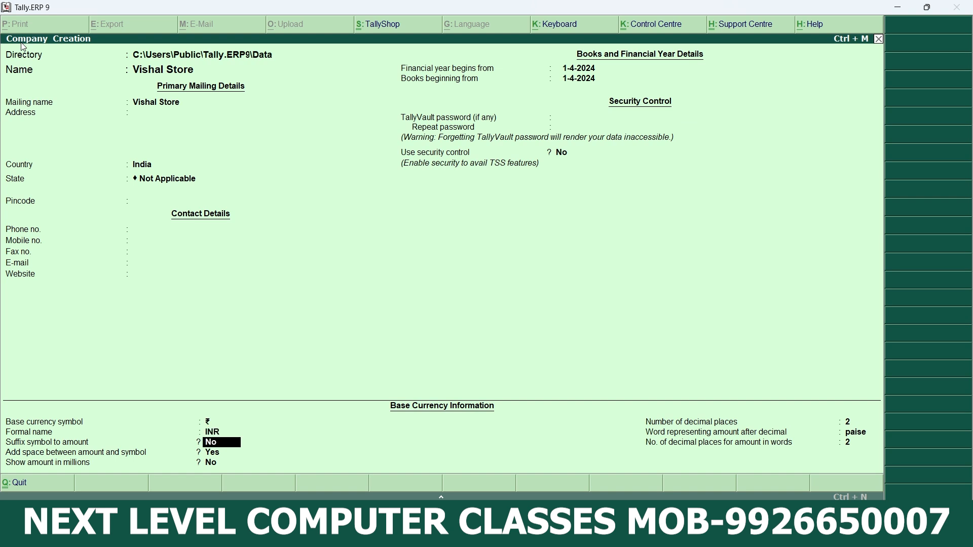
pyautogui.press('Return')
pyautogui.press('Return')
pyautogui.press('Return')
pyautogui.press('Return')
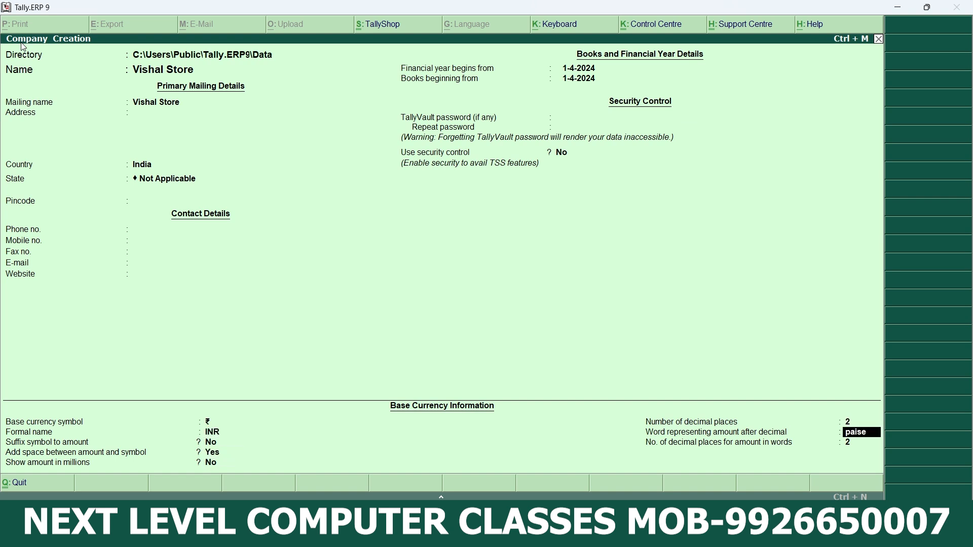
pyautogui.press('Return')
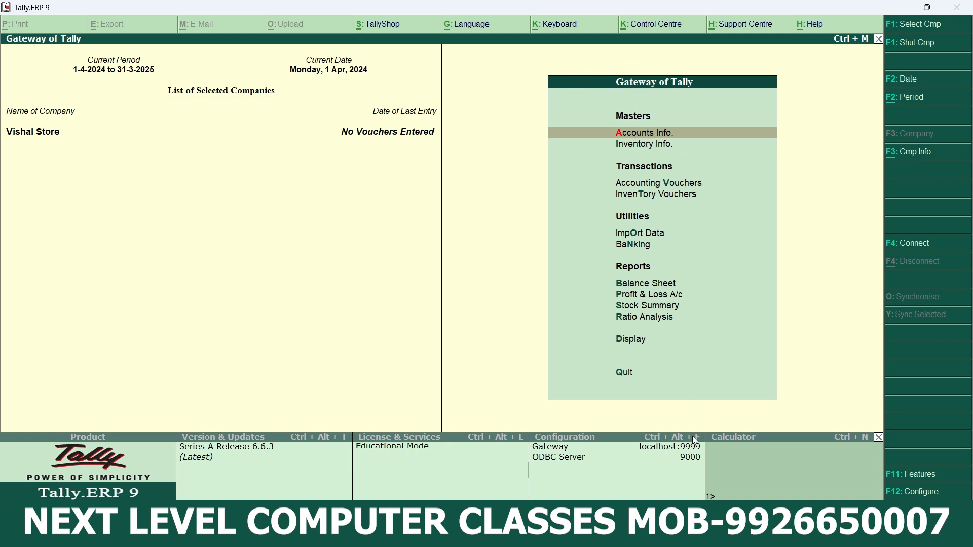
# - Switch to the tally notes in Word, examine the Budget section and its advertisement expense example, and return to Tally
pyautogui.moveTo(728, 534)
pyautogui.click(740, 476)
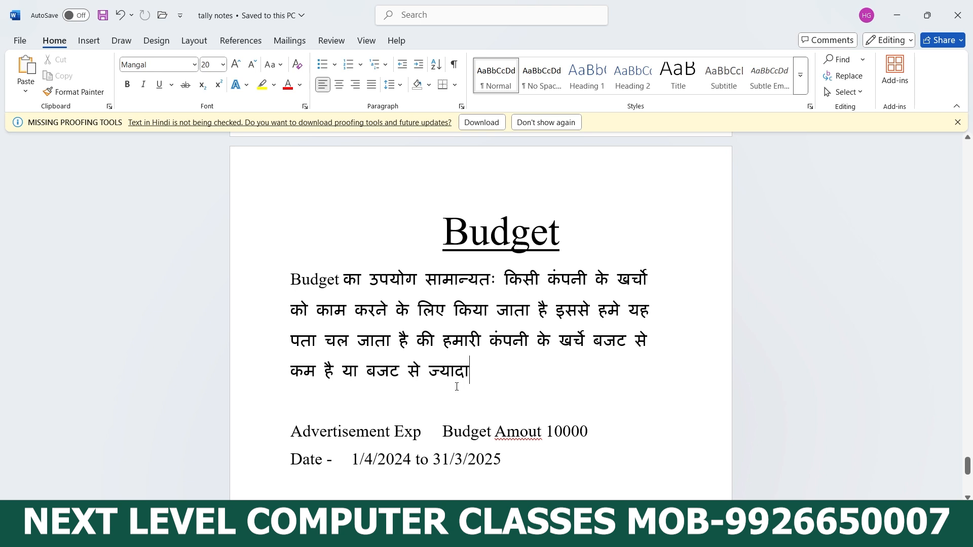
pyautogui.scroll(-1, 459, 387)
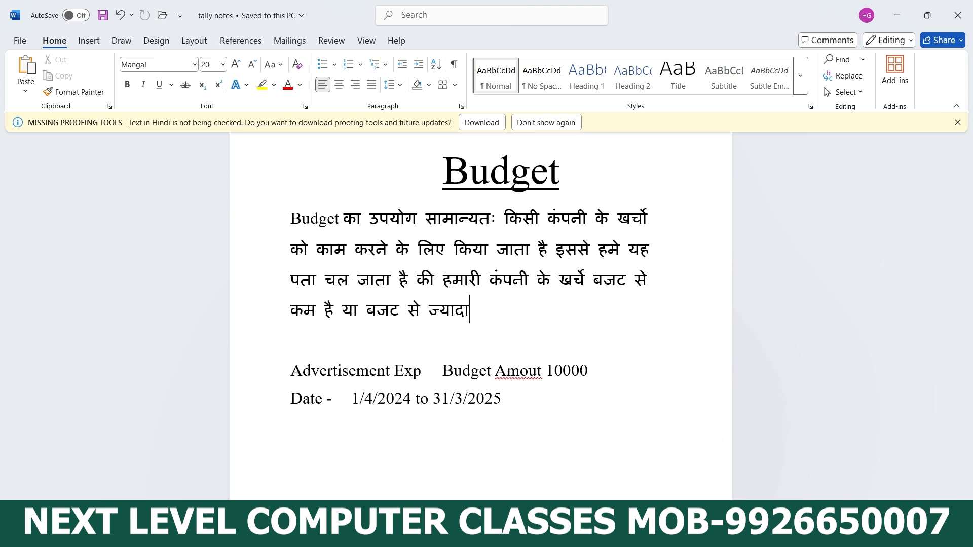
pyautogui.moveTo(698, 536)
pyautogui.click(698, 469)
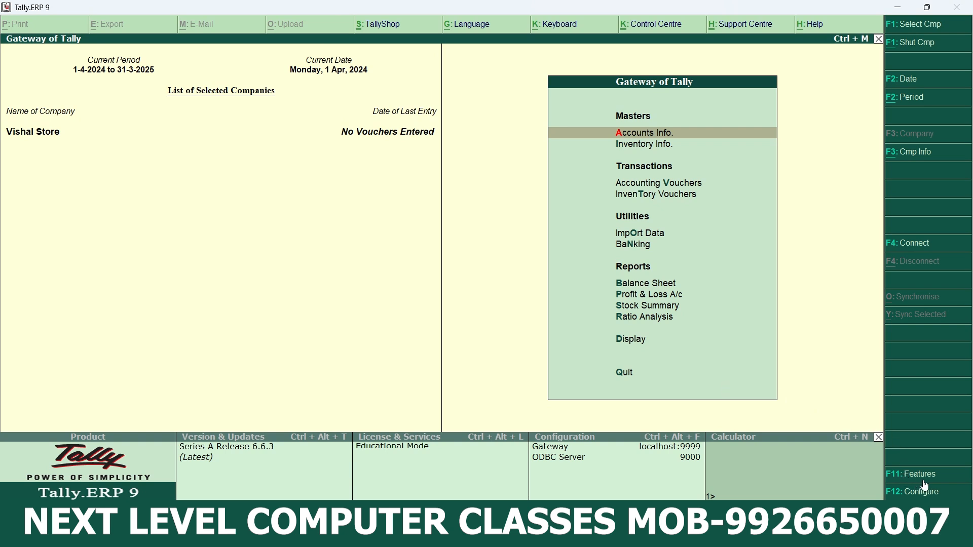
# - Enable Maintain budgets and controls in the company's accounting features, save the settings and return to the Gateway of Tally
pyautogui.click(941, 481)
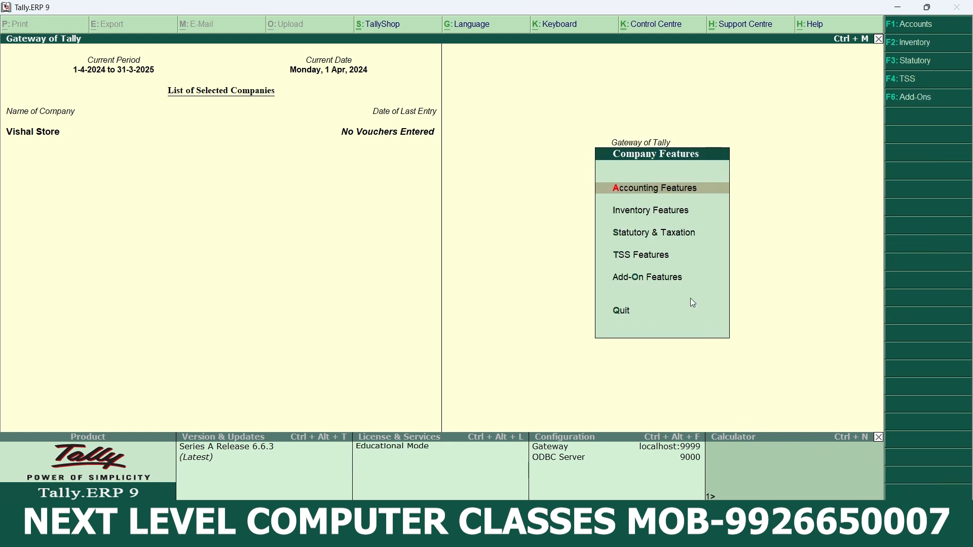
pyautogui.click(670, 189)
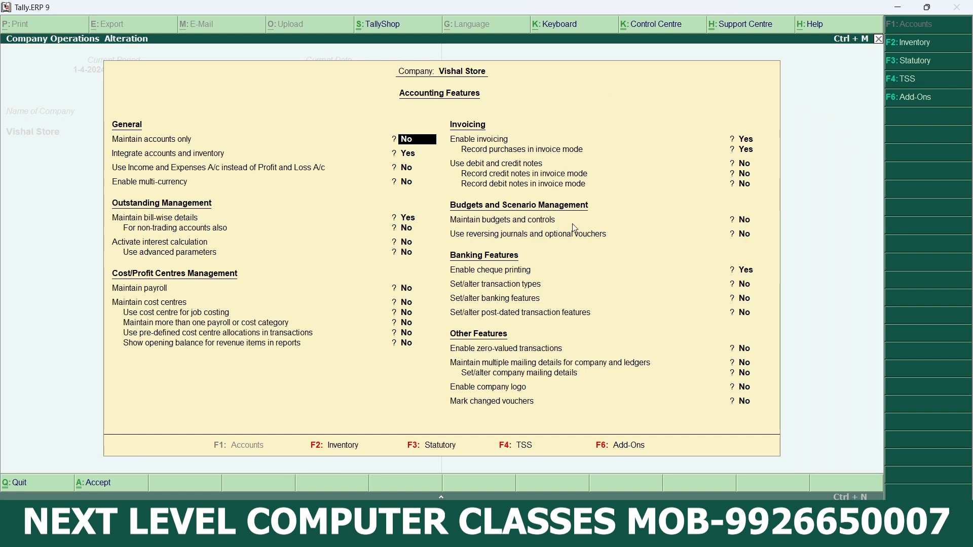
pyautogui.click(747, 221)
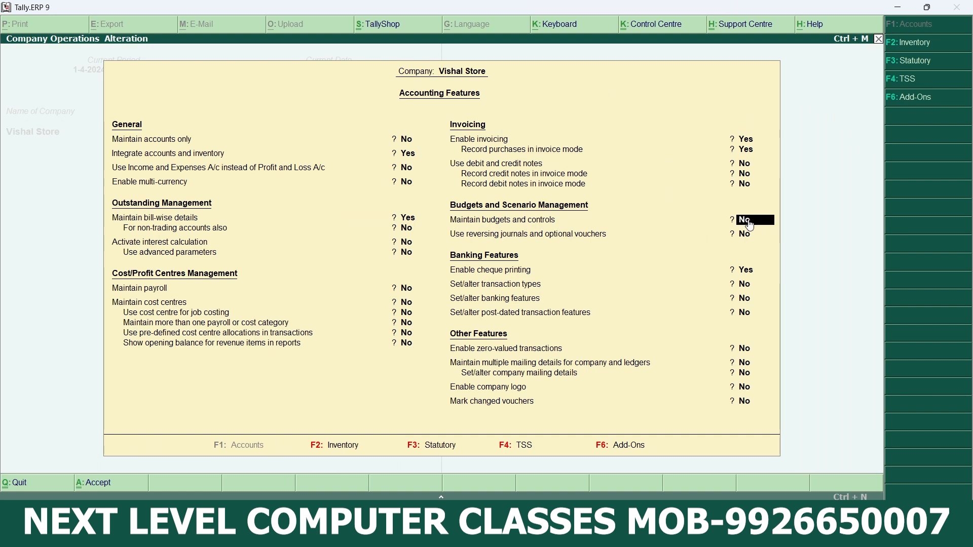
pyautogui.write('y')
pyautogui.press('Return')
pyautogui.press('Return')
pyautogui.press('Return')
pyautogui.press('Return')
pyautogui.press('Return')
pyautogui.press('Return')
pyautogui.press('Return')
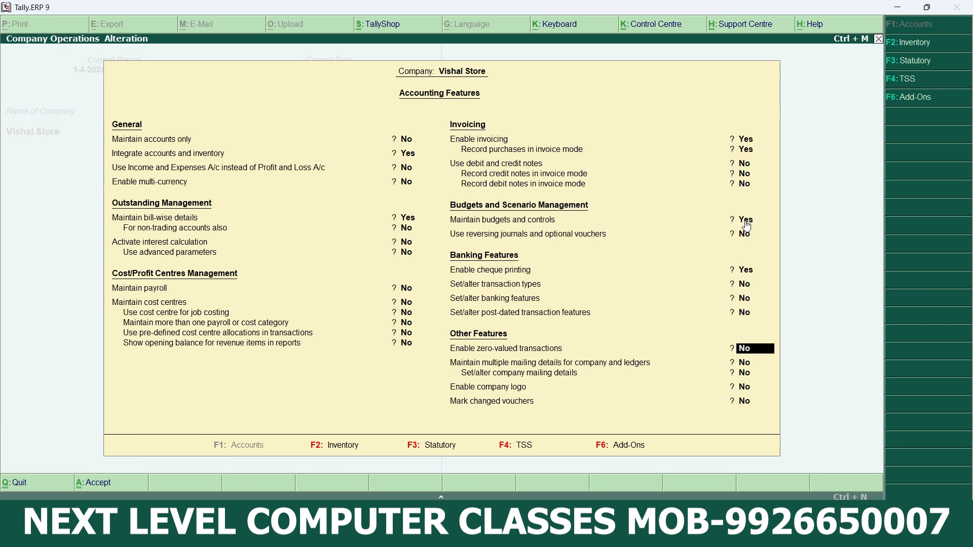
pyautogui.press('Return')
pyautogui.press('Return')
pyautogui.press('Return')
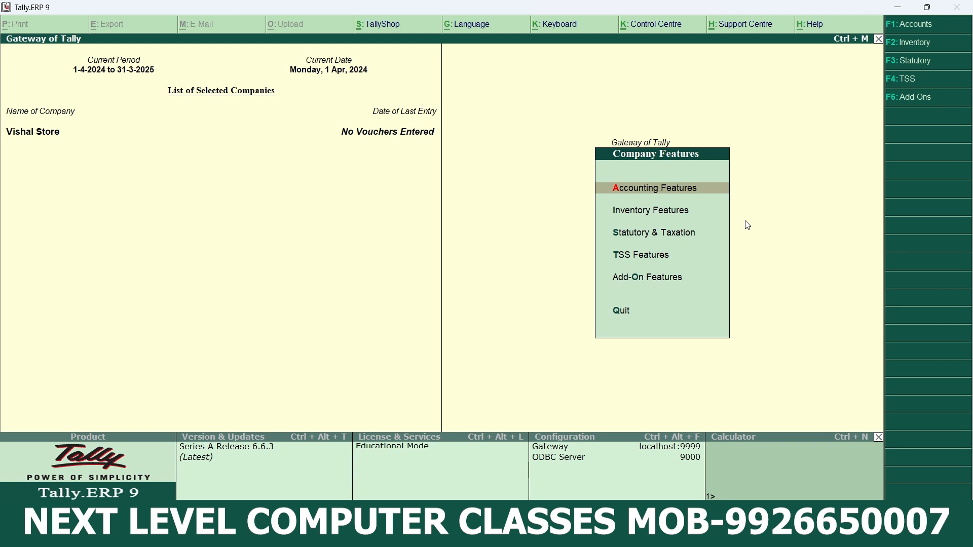
pyautogui.press('Escape')
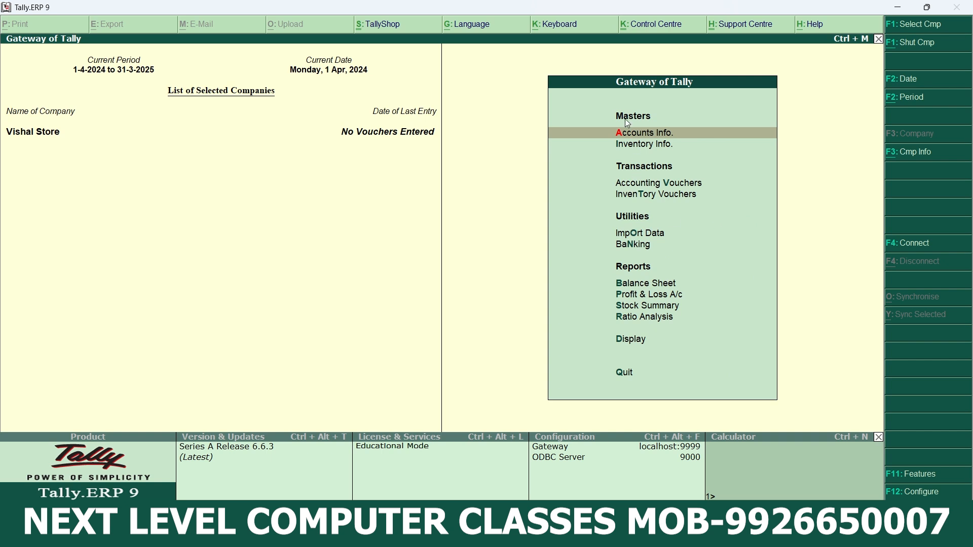
# - Start a new budget named Advertisment Exp. under Primary
pyautogui.click(650, 137)
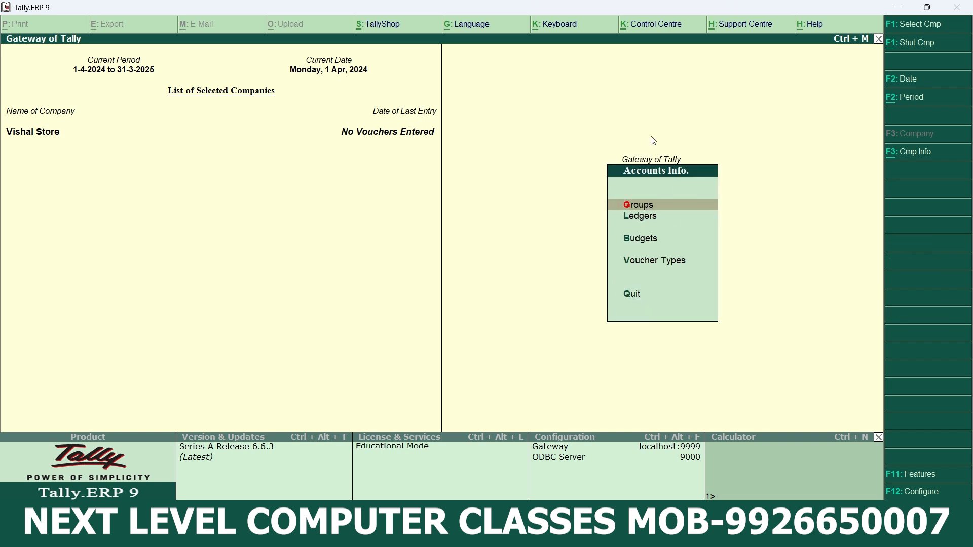
pyautogui.click(650, 247)
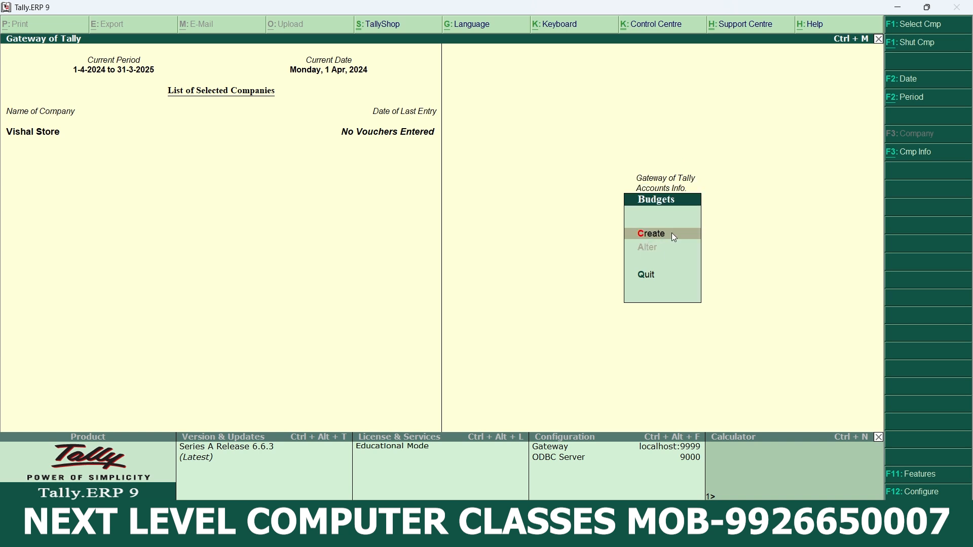
pyautogui.click(675, 236)
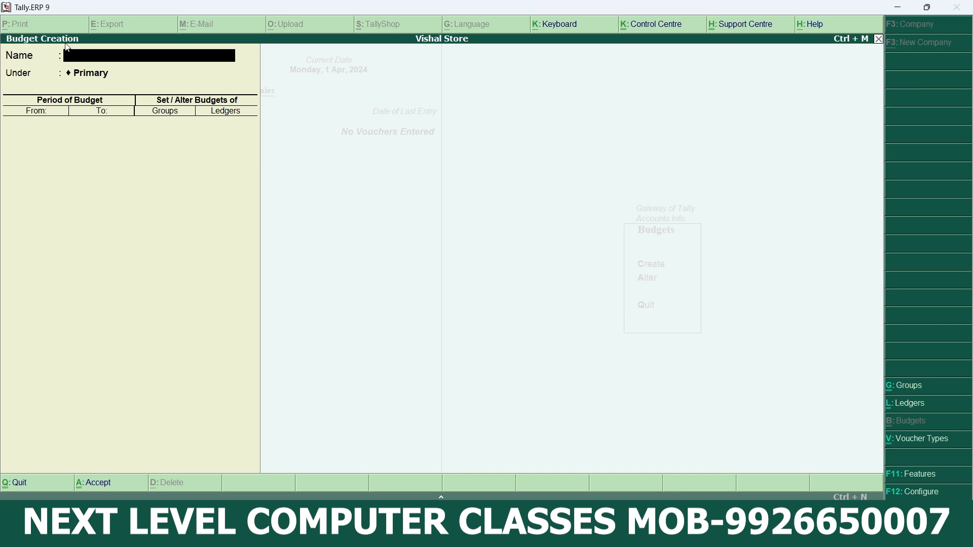
pyautogui.write('Advertisment Exp.4')
pyautogui.press('BackSpace')
pyautogui.press('Return')
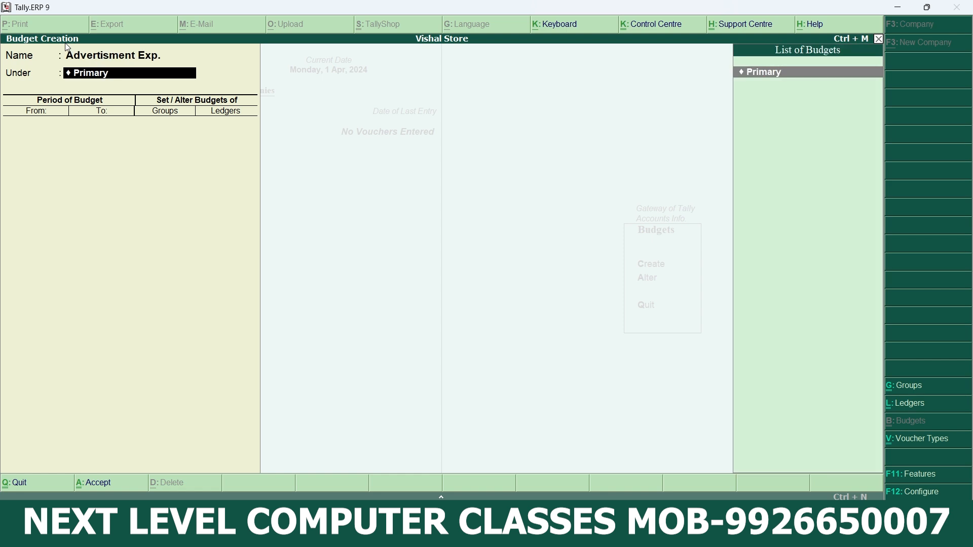
pyautogui.press('Return')
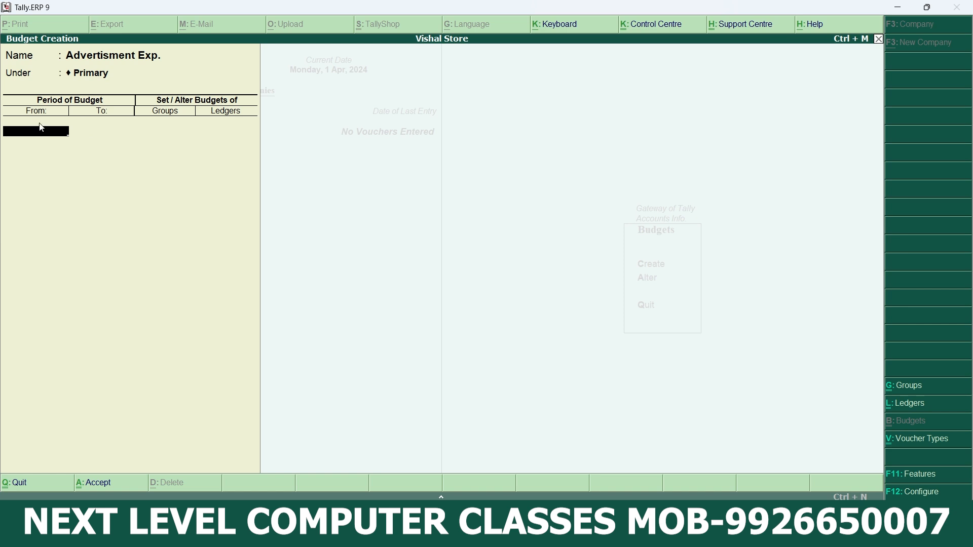
# - Set the budget period from 1-Apr-2024 to 31-Mar-2025
pyautogui.write('1.4.2024')
pyautogui.press('Return')
pyautogui.write('31.')
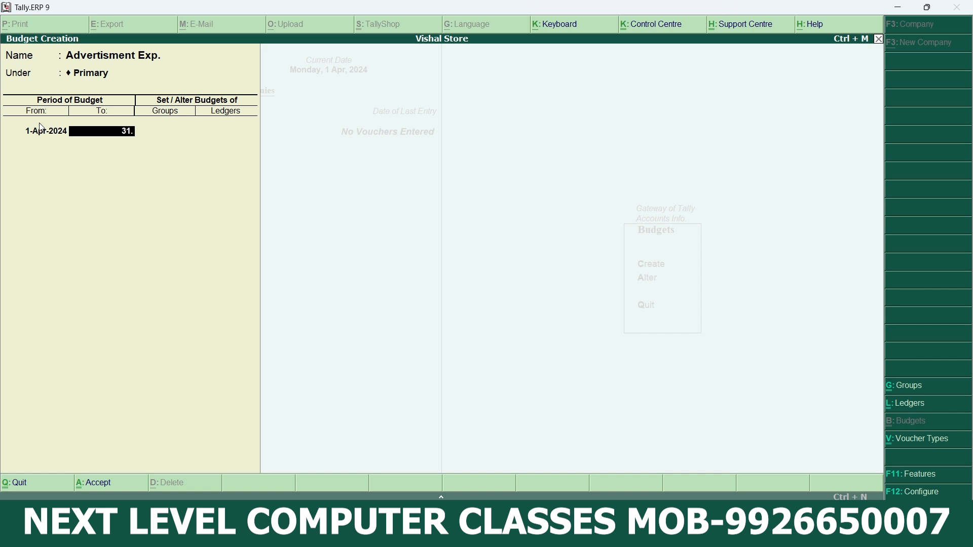
pyautogui.write('3.2025')
pyautogui.press('Return')
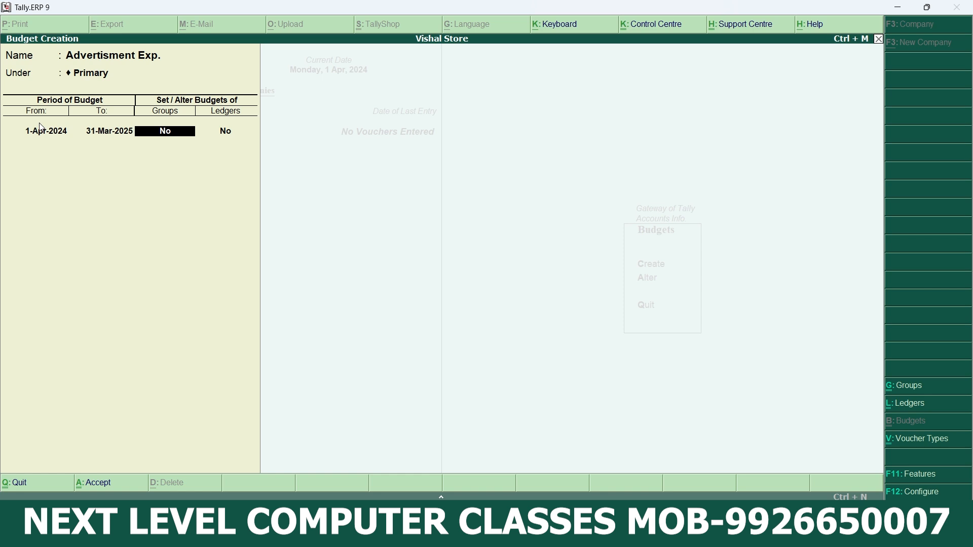
# - Leave group budgets at No and set ledger budgets to Yes for this period
pyautogui.press('Return')
pyautogui.write('y')
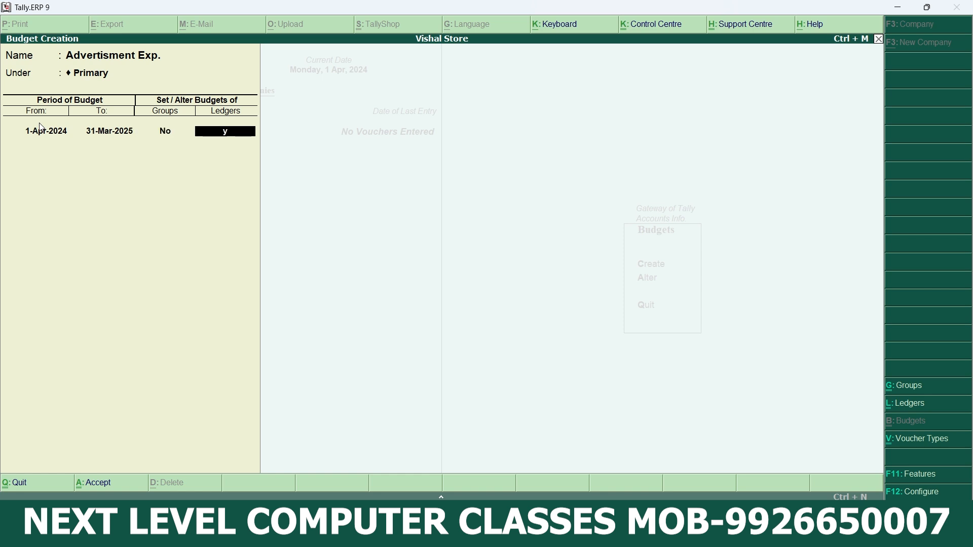
pyautogui.write('es')
pyautogui.press('Return')
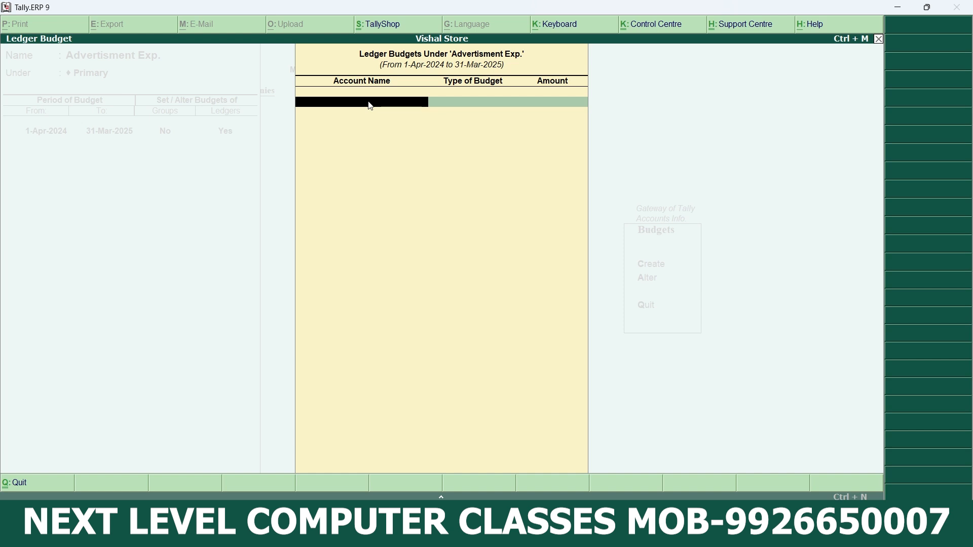
# - Create a ledger named Advertisment Exp. under Indirect Expenses from the ledger budget, with the ledger type Not Applicable
pyautogui.hotkey('alt', 'c')
pyautogui.write('Ad')
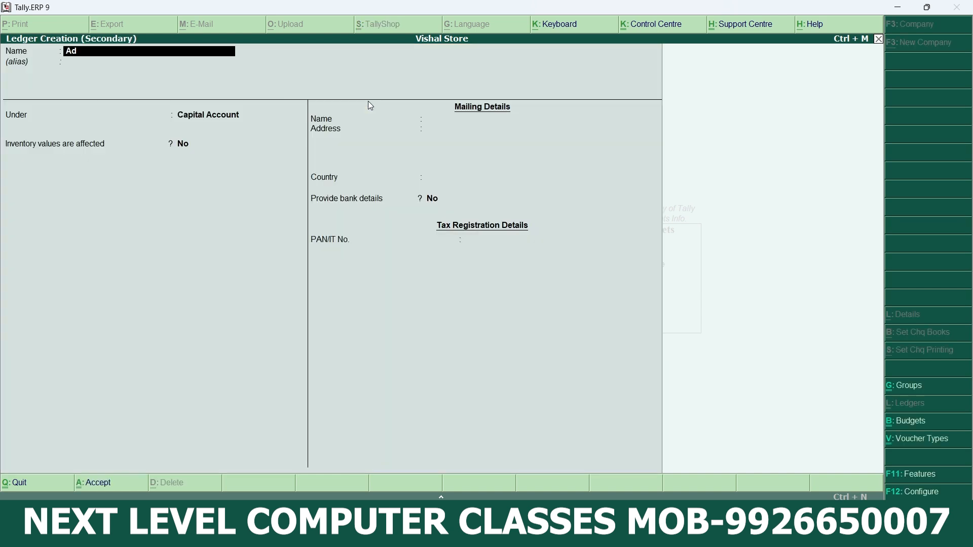
pyautogui.write('vertisment exp.')
pyautogui.press('Return')
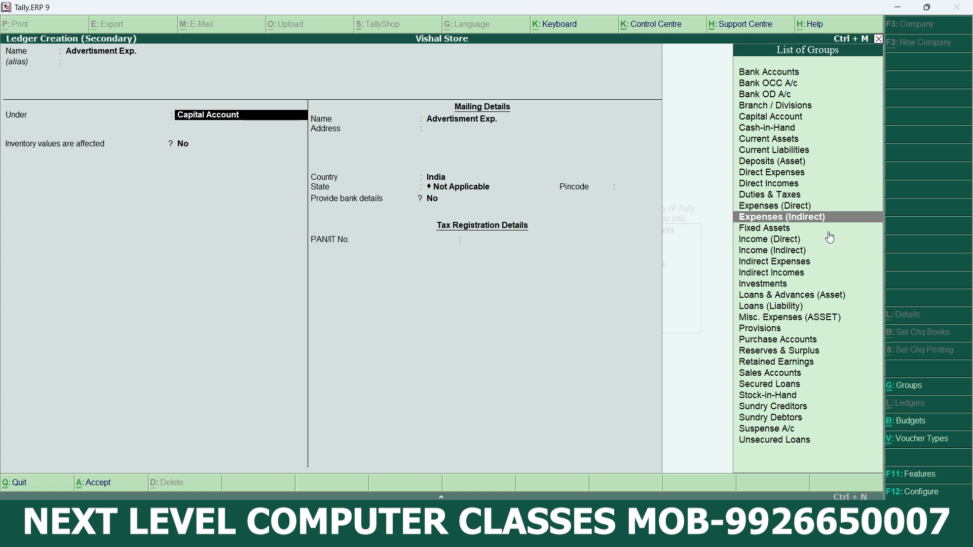
pyautogui.press('Return')
pyautogui.press('Return')
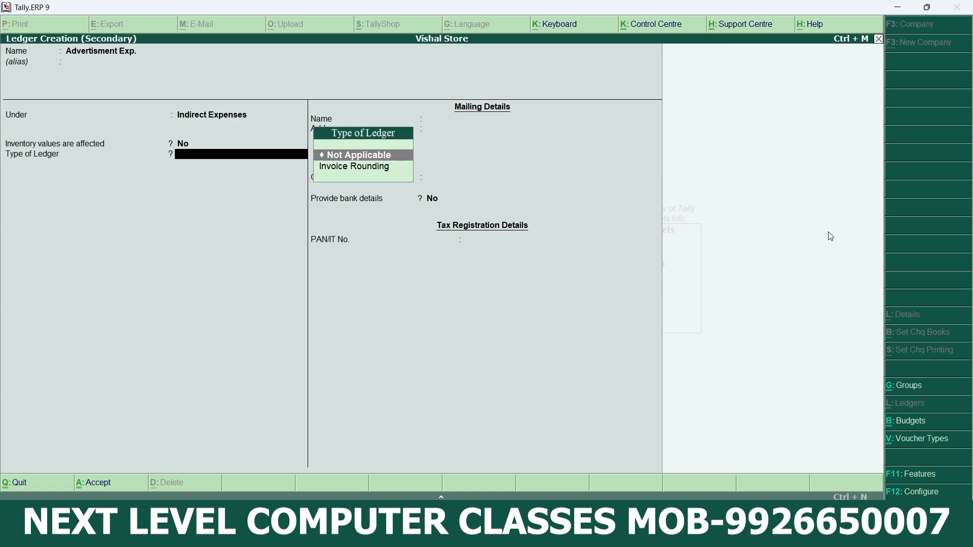
pyautogui.press('Return')
pyautogui.hotkey('ctrl', 'a')
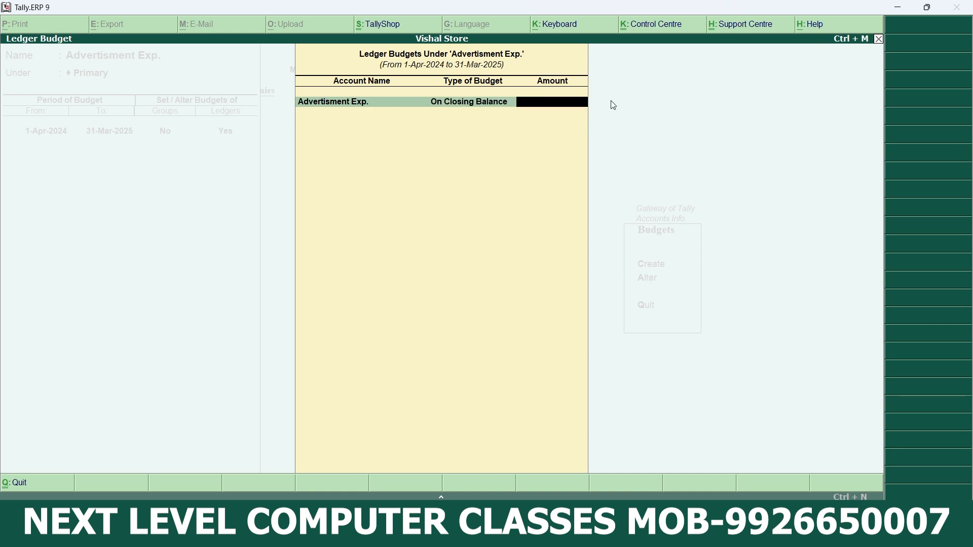
# - Set the ledger's On Closing Balance budget amount to 10000, save the budget and return to the Gateway of Tally
pyautogui.write('0000')
pyautogui.press('Return')
pyautogui.press('Return')
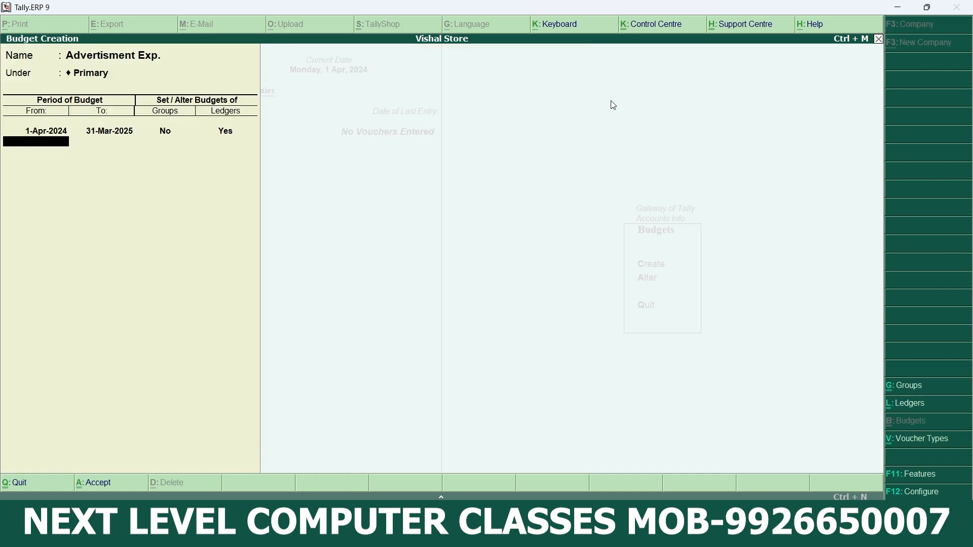
pyautogui.press('Return')
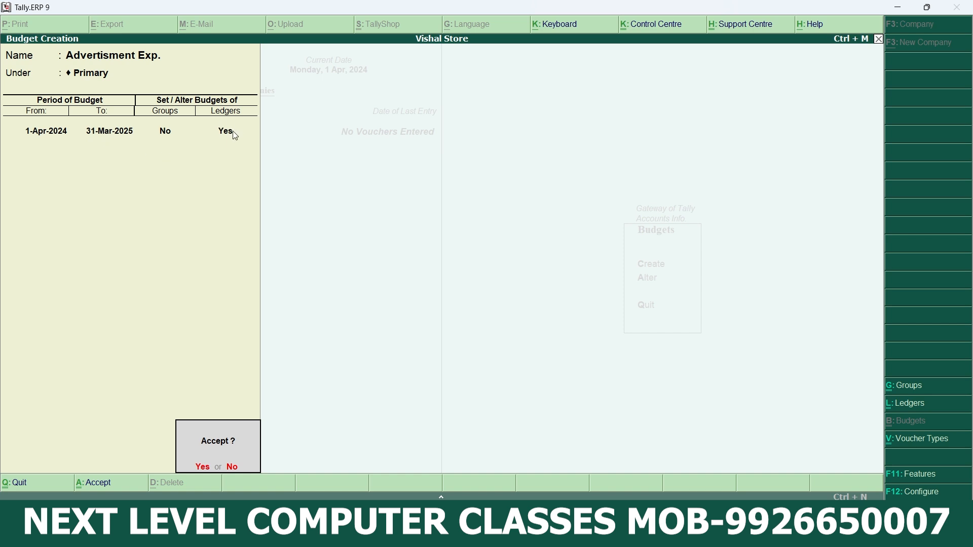
pyautogui.press('Return')
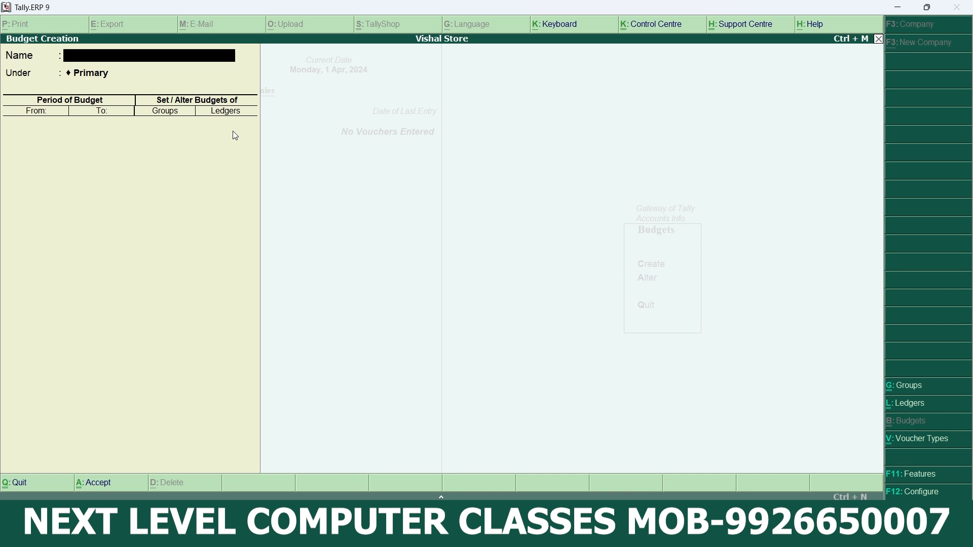
pyautogui.press('Escape')
pyautogui.press('Escape')
pyautogui.press('Escape')
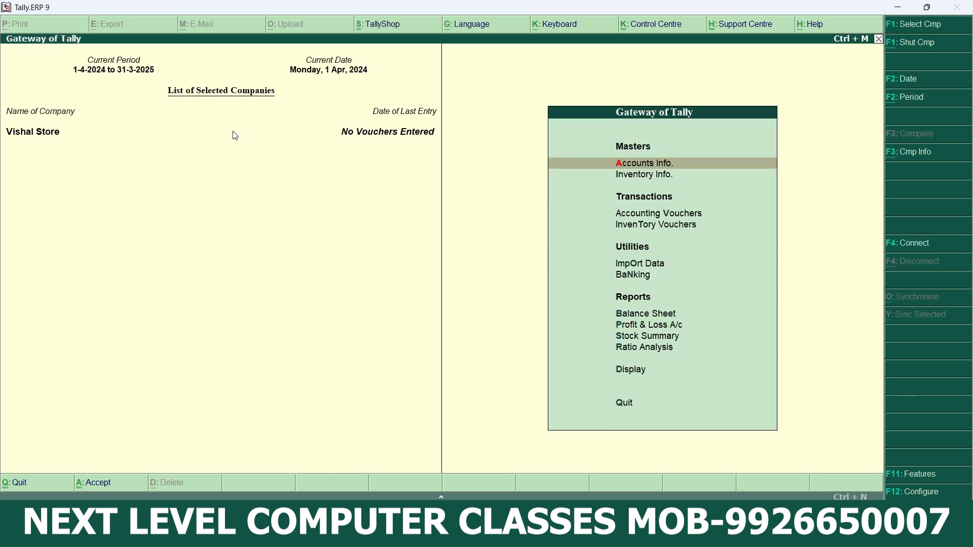
# - Start a payment voucher and set its date to 2-4-2024
pyautogui.press('Down')
pyautogui.press('Down')
pyautogui.press('Return')
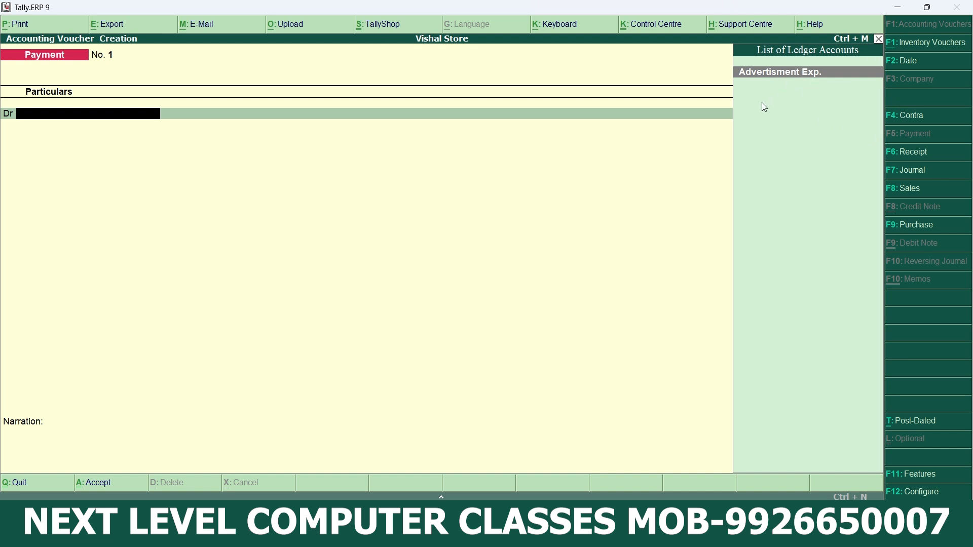
pyautogui.press('F2')
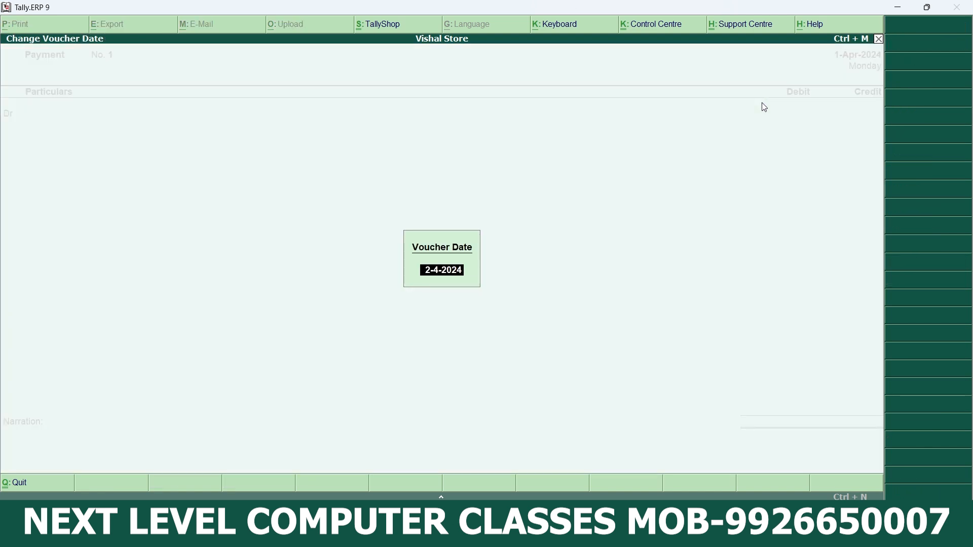
pyautogui.press('Return')
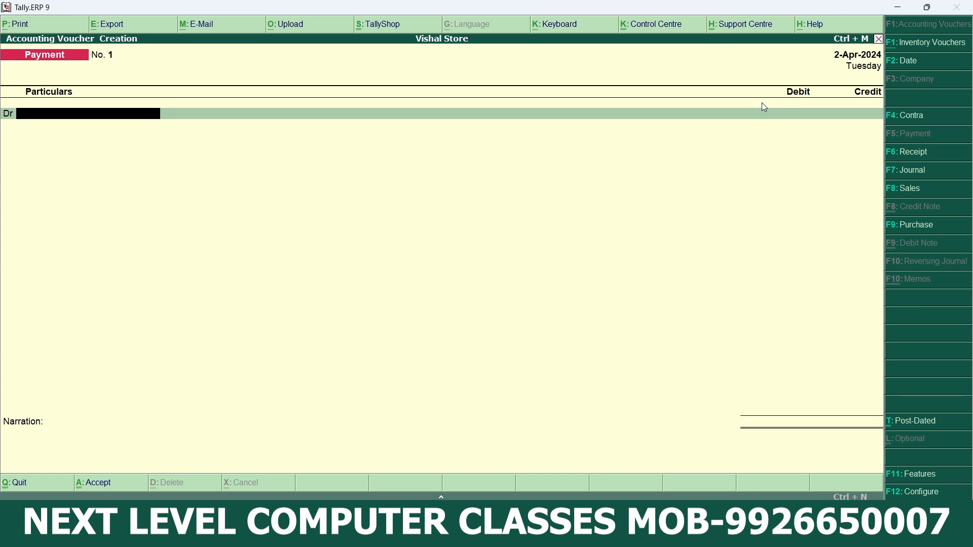
# - Debit the Advertisment Exp. ledger with 12000 in the payment voucher
pyautogui.write('A')
pyautogui.press('Return')
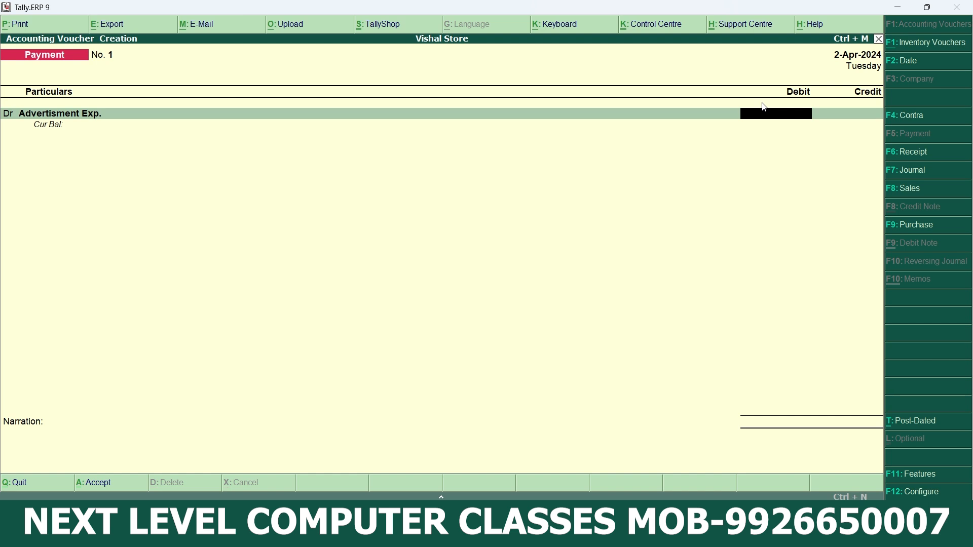
pyautogui.write('12000')
pyautogui.press('Return')
# - Credit Cash with the same 12,000.00, leave the narration blank and accept the payment voucher
pyautogui.press('Return')
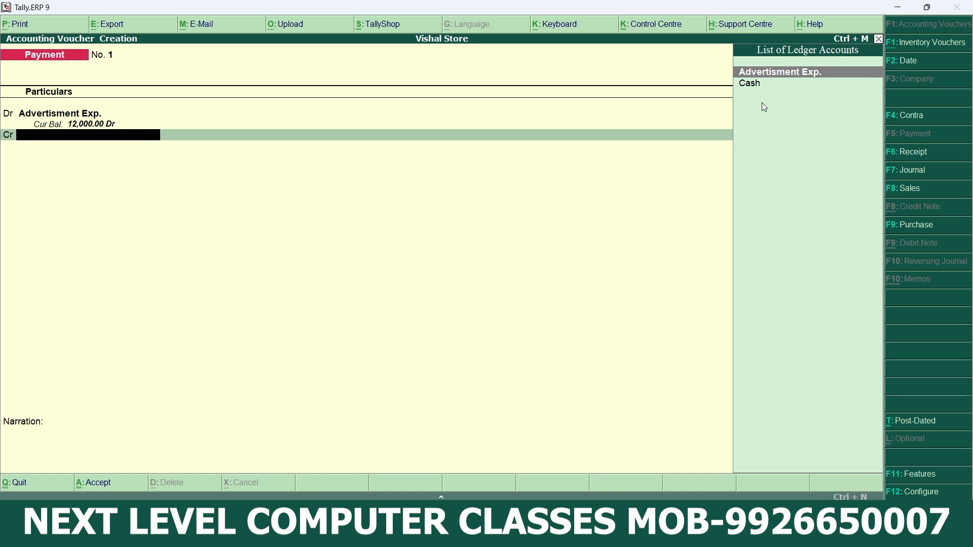
pyautogui.press('Down')
pyautogui.press('Return')
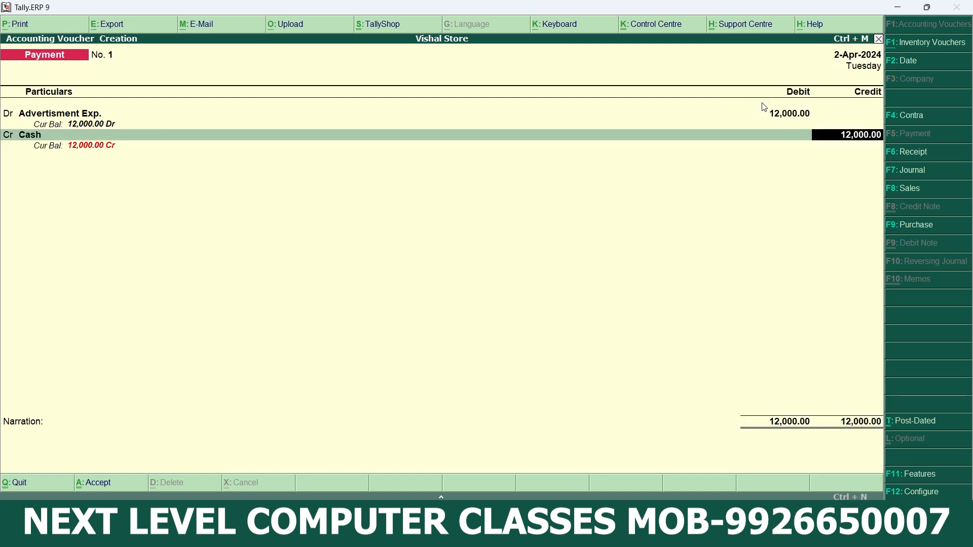
pyautogui.press('Return')
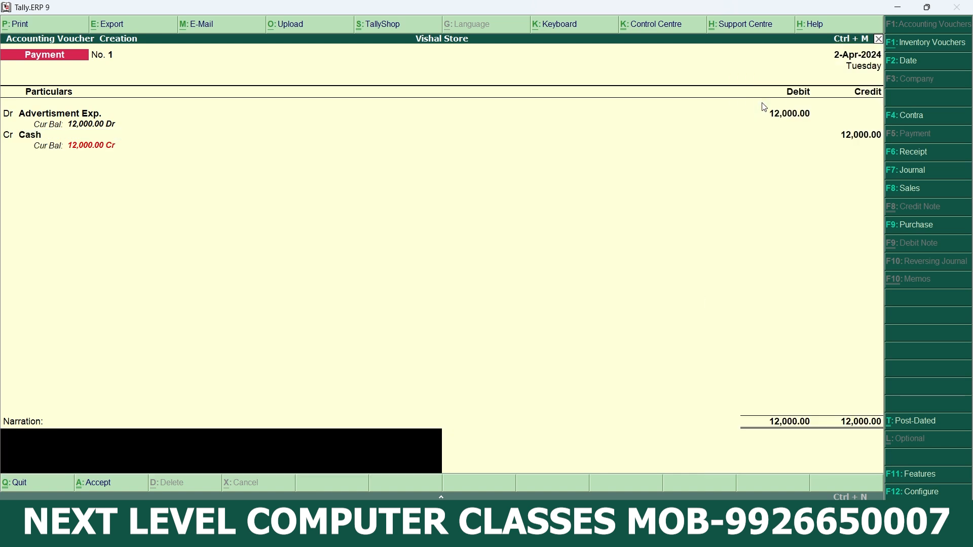
pyautogui.press('Return')
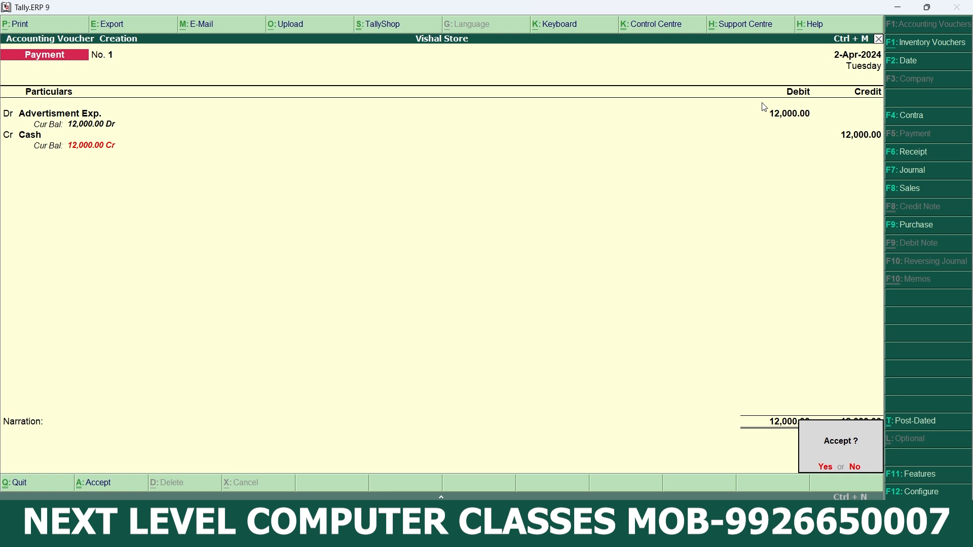
pyautogui.press('Return')
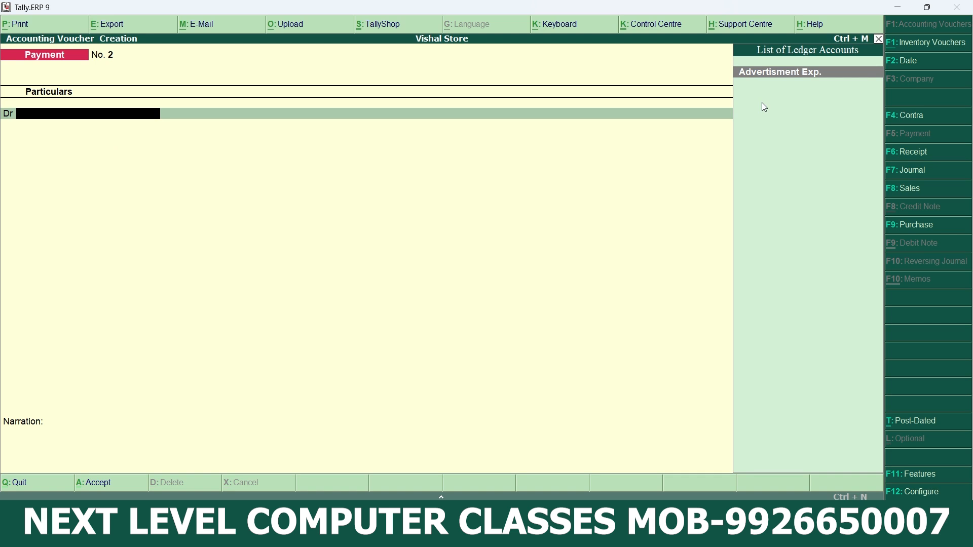
# - Leave voucher entry, open the Trial Balance and show its variance against the Advertisment Exp. budget
pyautogui.press('Escape')
pyautogui.press('Return')
pyautogui.press('Down')
pyautogui.press('Down')
pyautogui.press('Down')
pyautogui.press('Down')
pyautogui.press('Down')
pyautogui.press('Down')
pyautogui.press('Down')
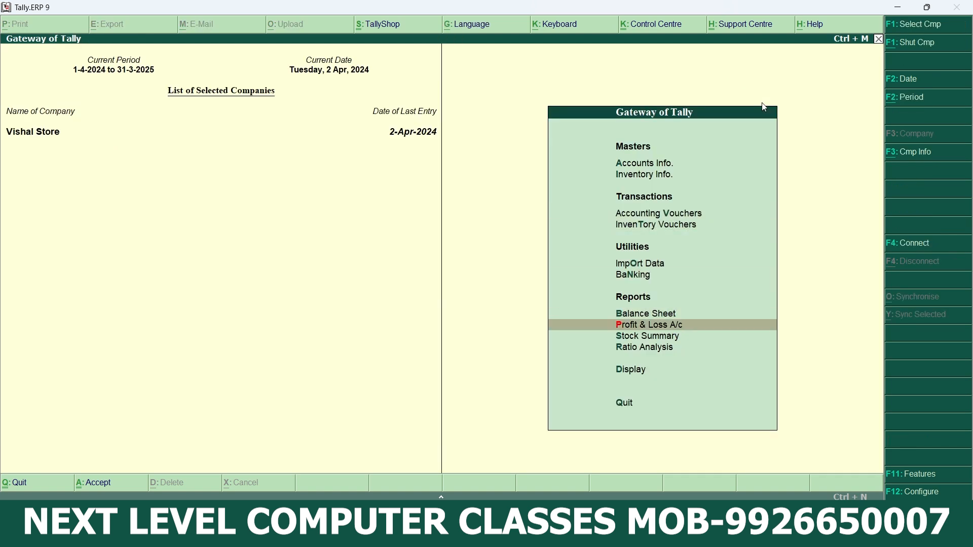
pyautogui.press('Return')
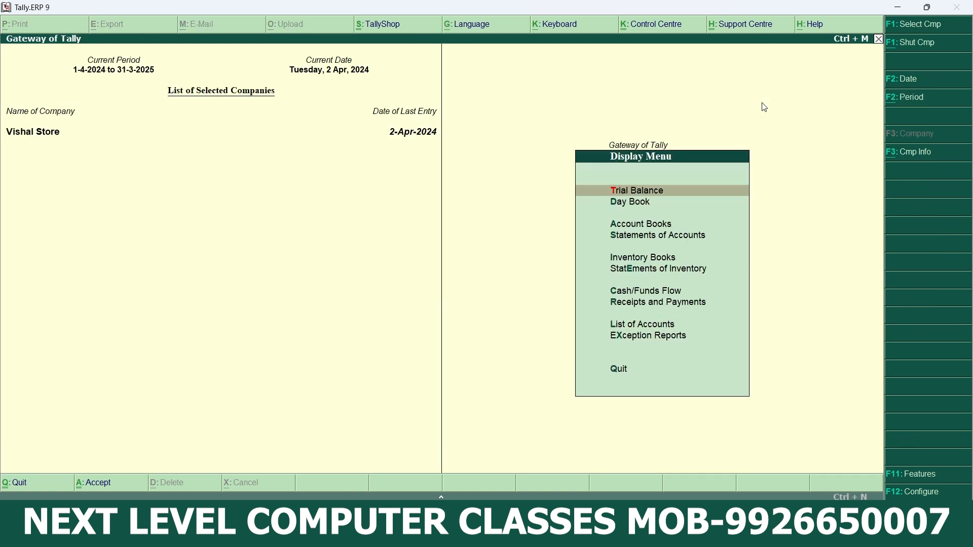
pyautogui.press('Return')
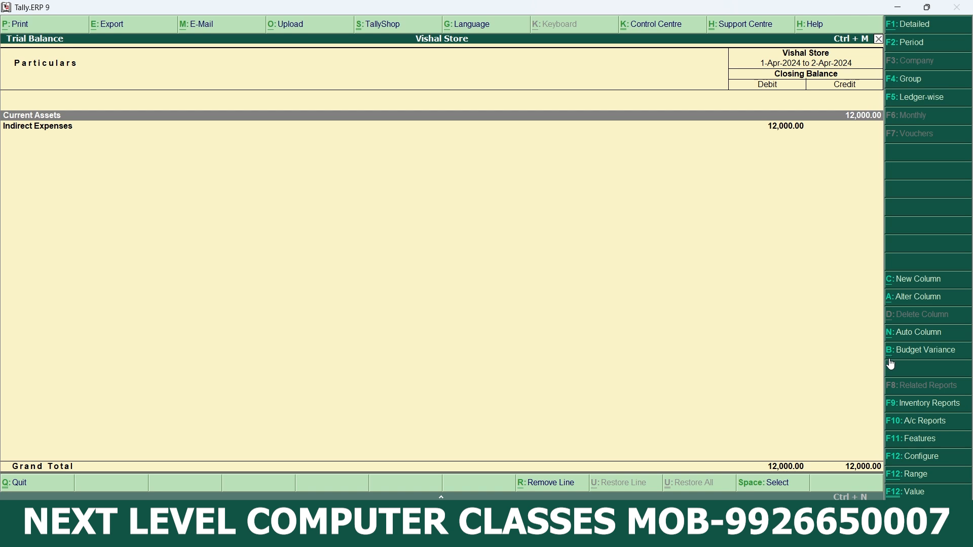
pyautogui.click(924, 352)
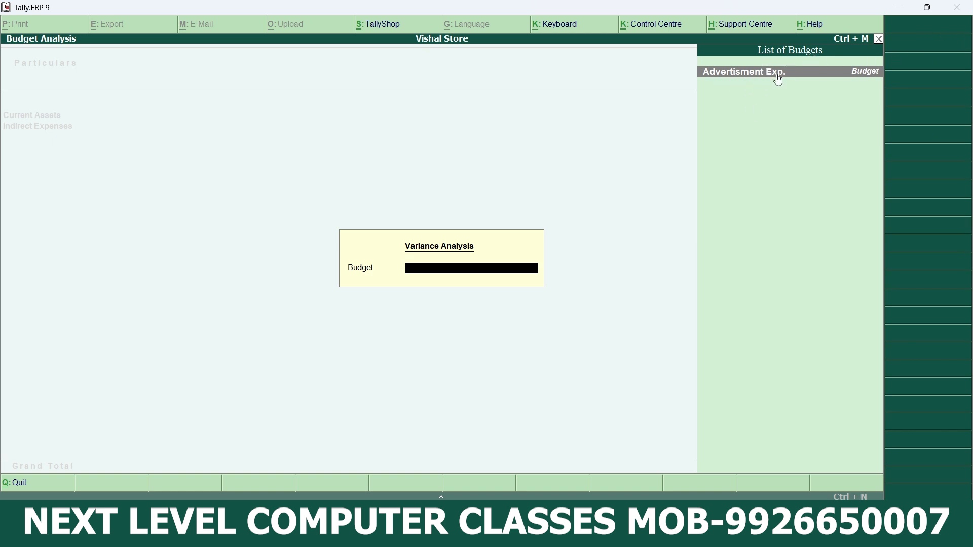
pyautogui.click(867, 77)
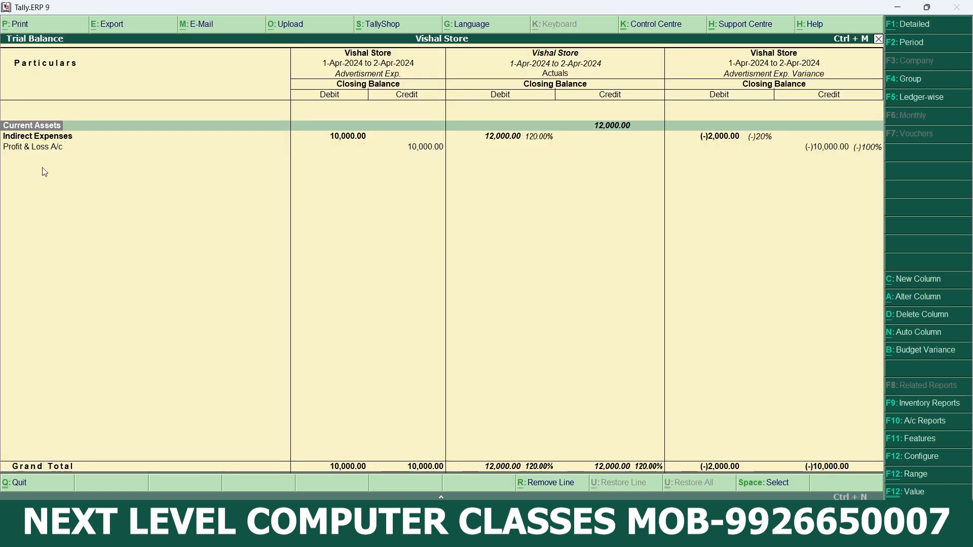
# - Examine the budget variance of Indirect Expenses down to its ledgers and return to the Gateway of Tally
pyautogui.click(58, 139)
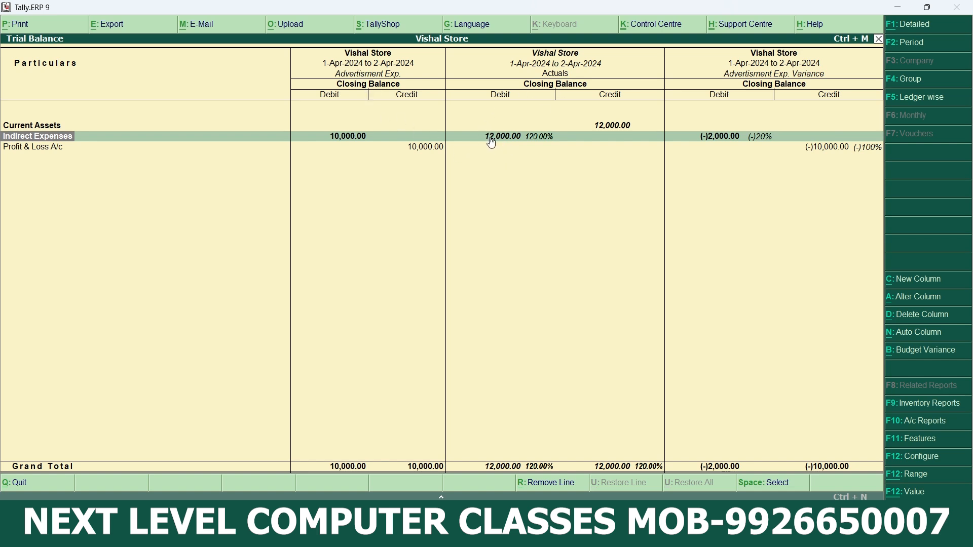
pyautogui.click(727, 140)
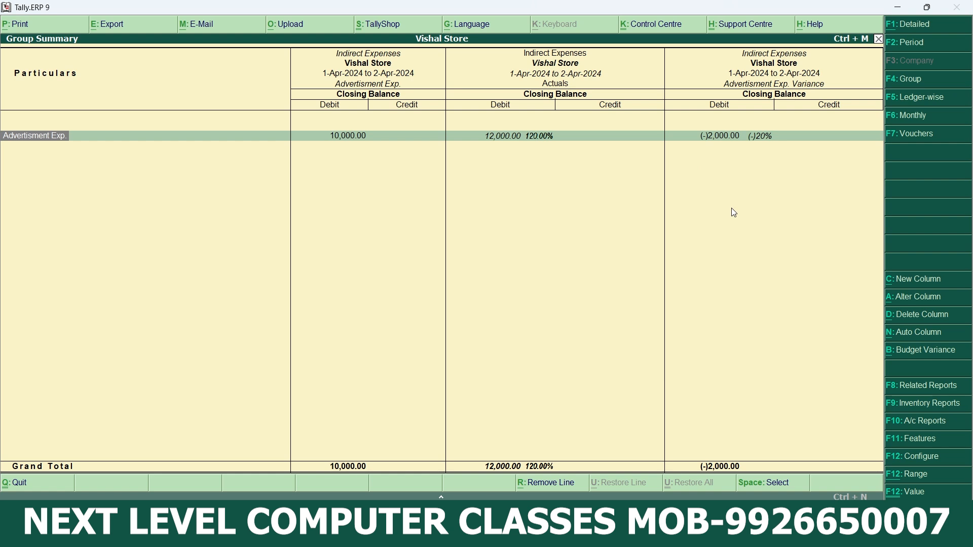
pyautogui.press('Escape')
pyautogui.press('Escape')
pyautogui.press('Escape')
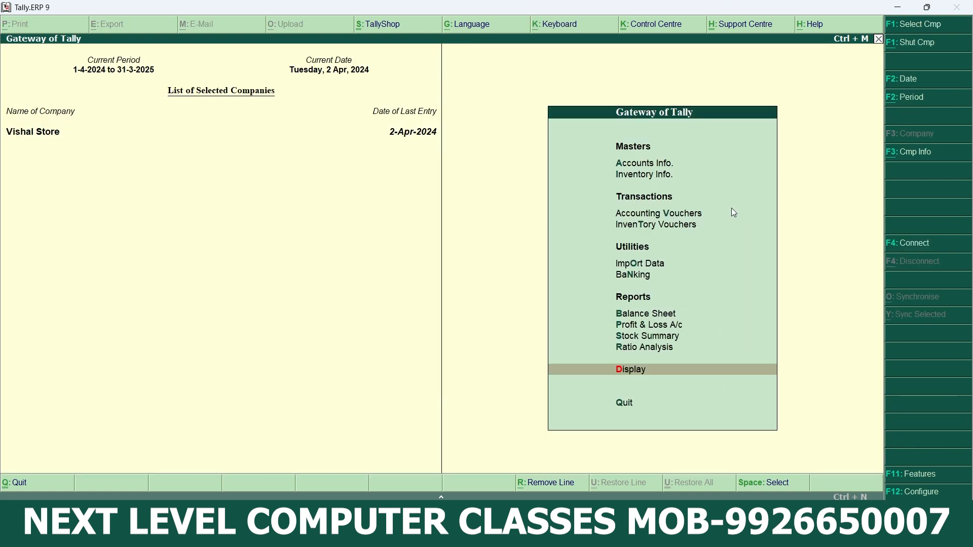